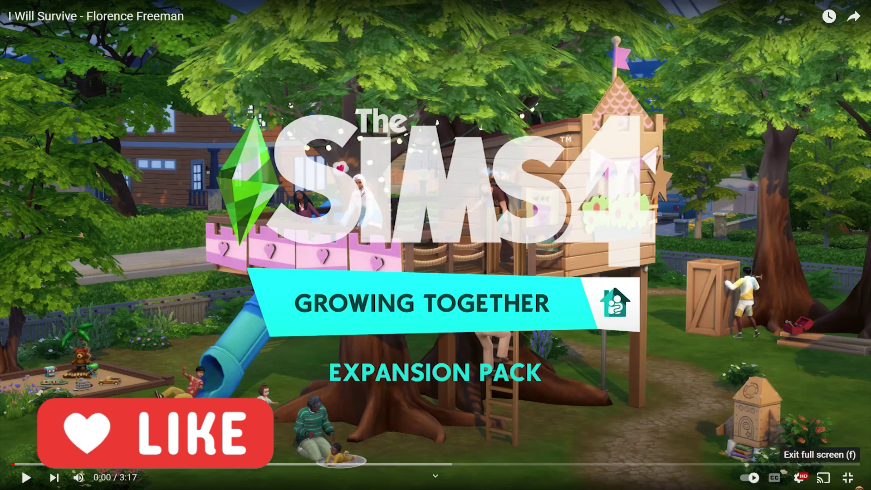
# Step: Exit full screen and scroll through the I Will Survive video's description and back to the top
pyautogui.click(847, 477)
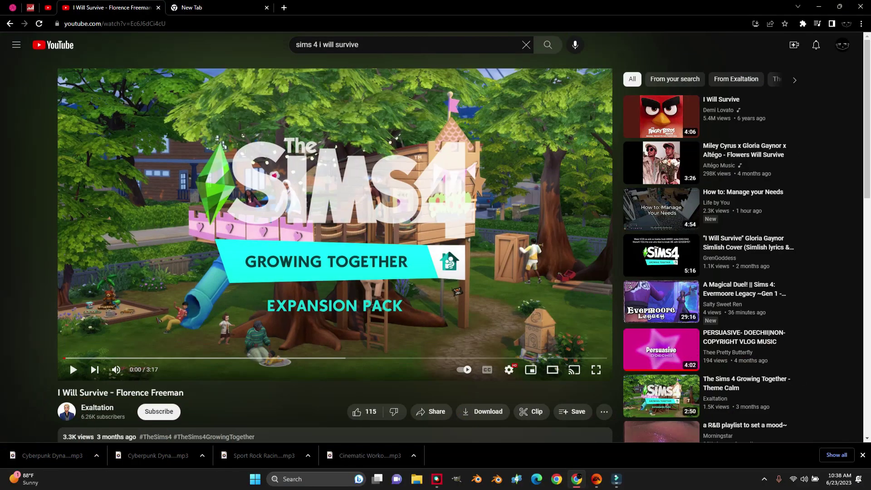
pyautogui.scroll(-3, 70, 225)
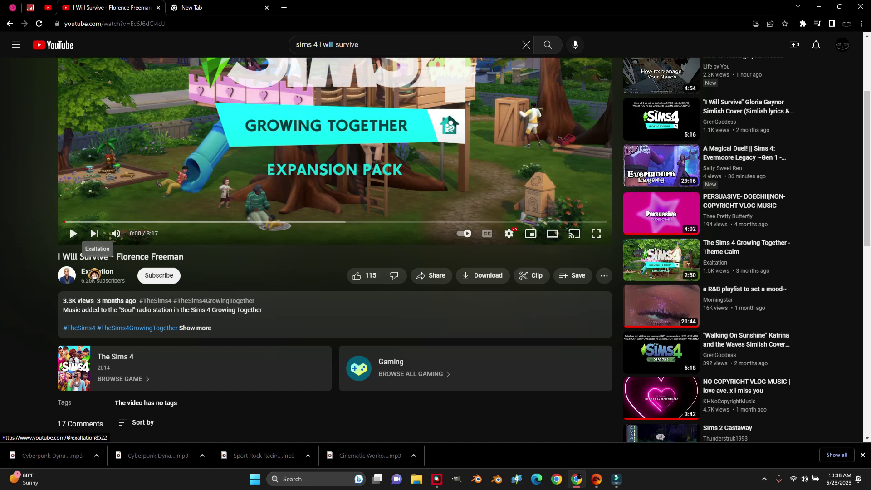
pyautogui.scroll(1, 93, 273)
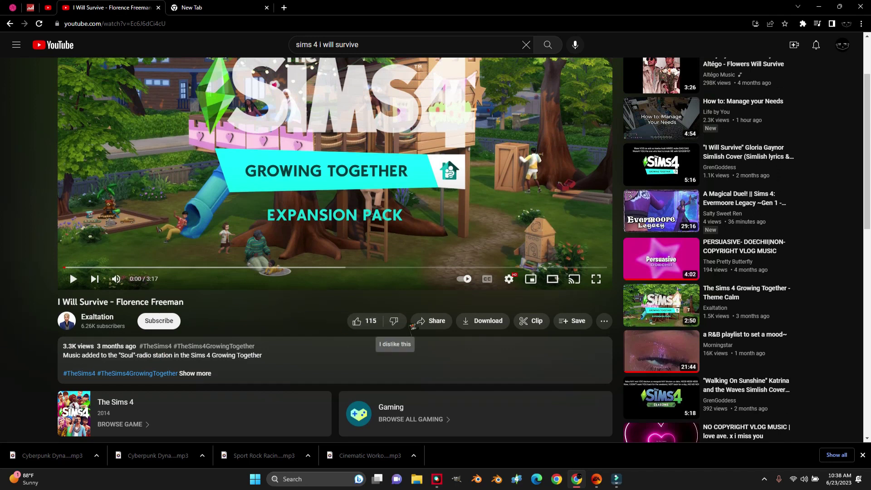
pyautogui.scroll(2, 397, 329)
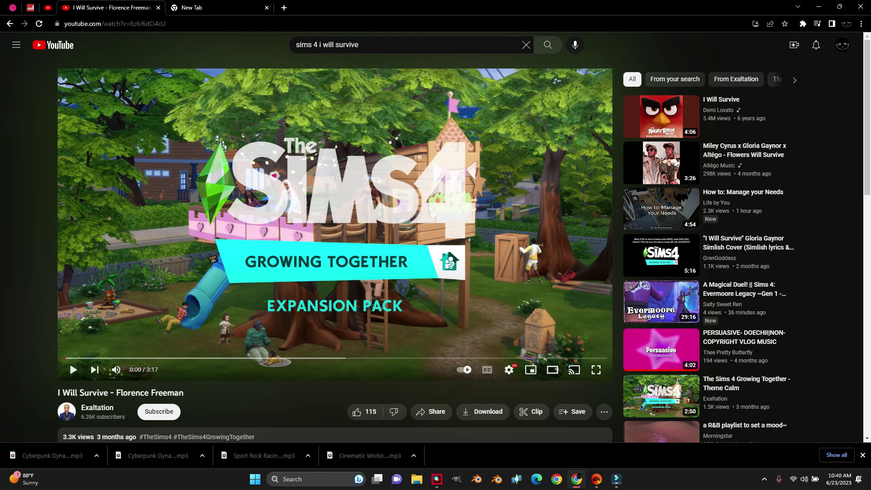
# Step: Copy the I Will Survive - Florence Freeman video's URL from the address bar
pyautogui.click(204, 8)
pyautogui.hotkey('ctrl', 'shift', 'Tab')
pyautogui.click(91, 24)
pyautogui.rightClick(89, 24)
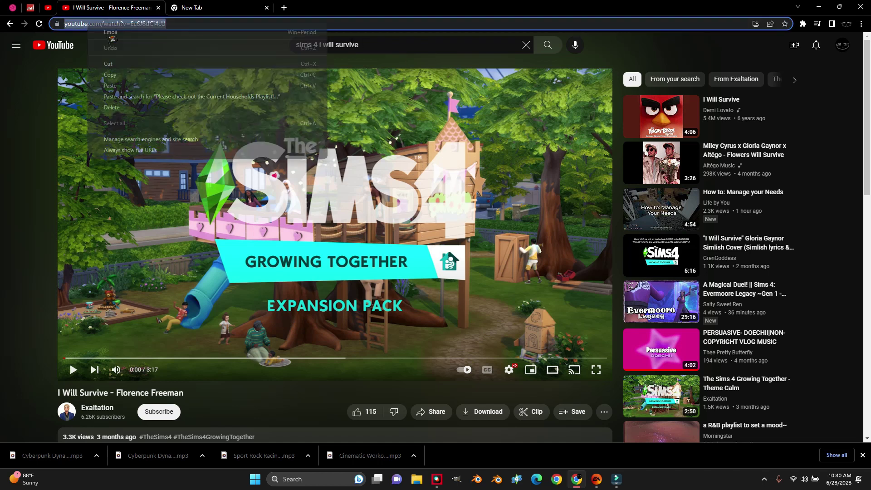
pyautogui.click(128, 75)
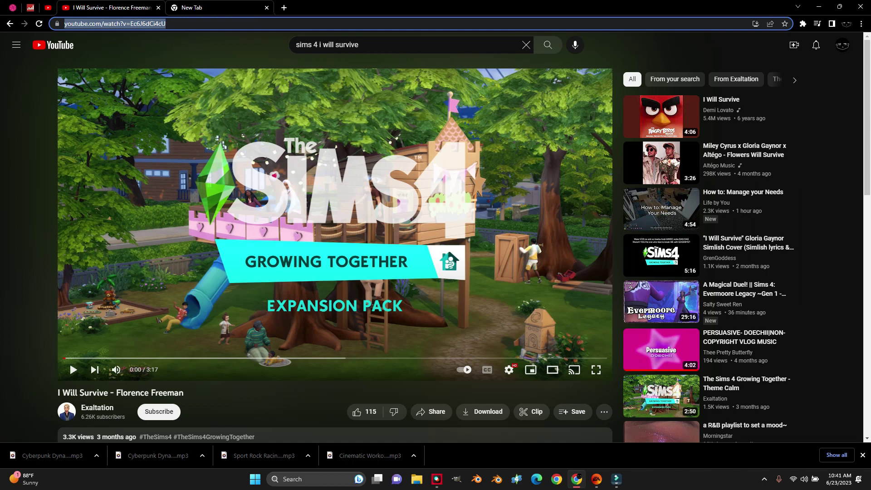
# Step: Search Google for 'ytm3' in the new tab
pyautogui.click(220, 8)
pyautogui.click(367, 179)
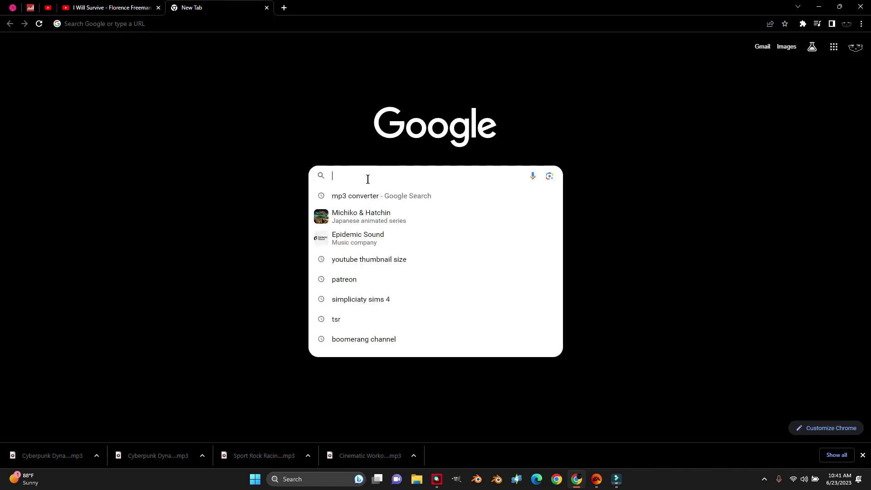
pyautogui.write('yt')
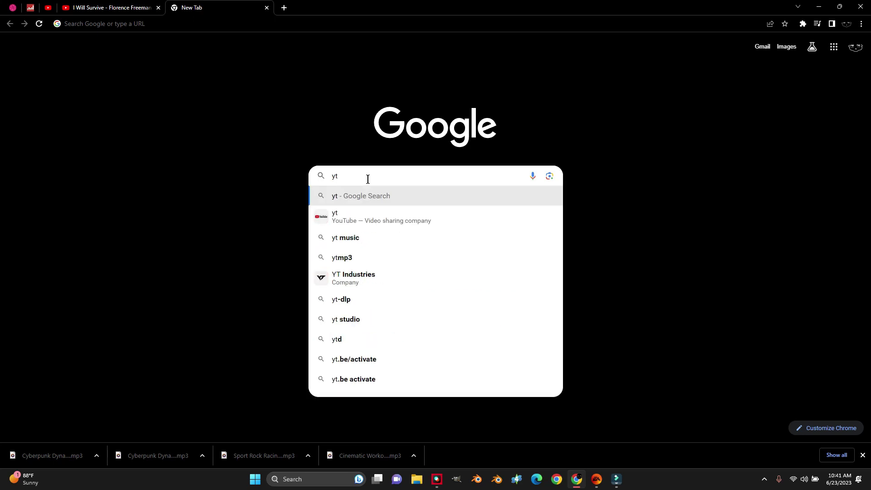
pyautogui.write('m3')
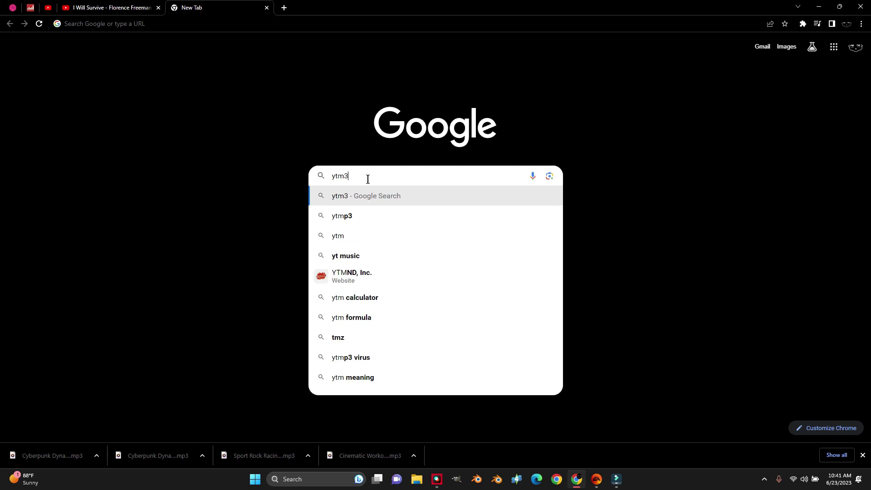
pyautogui.press('Return')
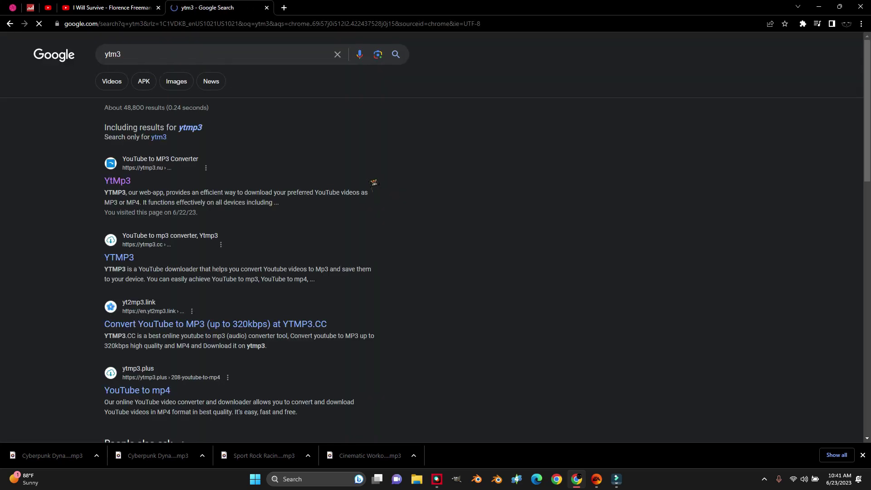
# Step: Paste the video link into the YtMp3 converter and convert it to MP3
pyautogui.click(119, 182)
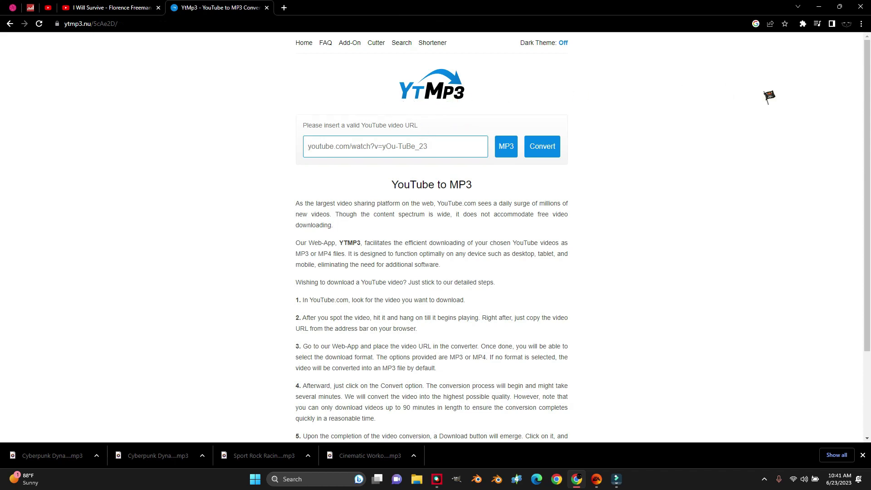
pyautogui.rightClick(407, 144)
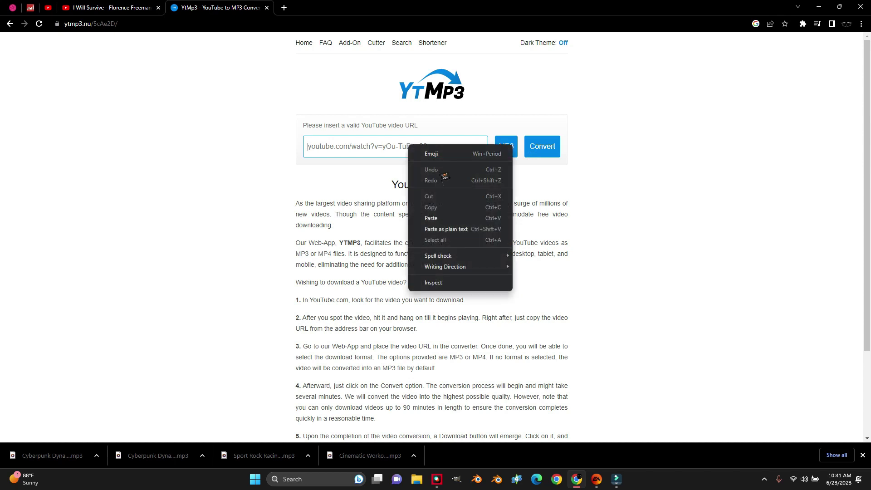
pyautogui.click(449, 217)
pyautogui.click(549, 148)
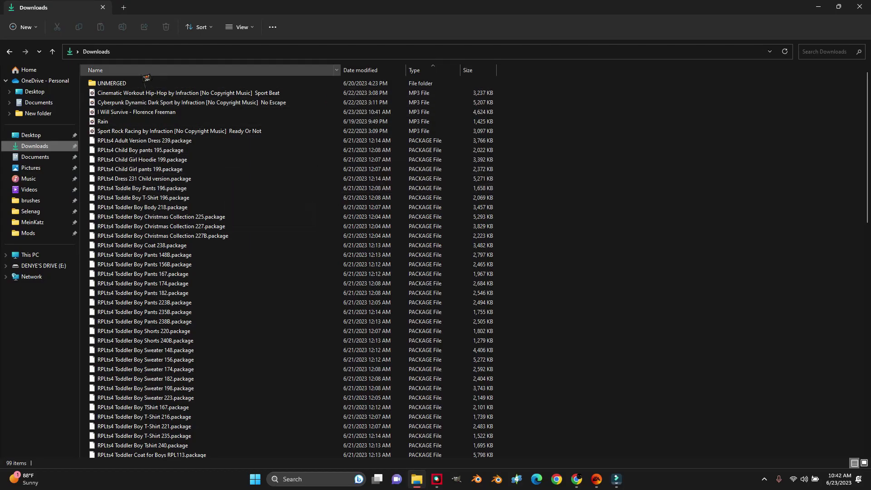
# Step: Sort Downloads newest first by Date modified and copy the I Will Survive MP3
pyautogui.click(37, 146)
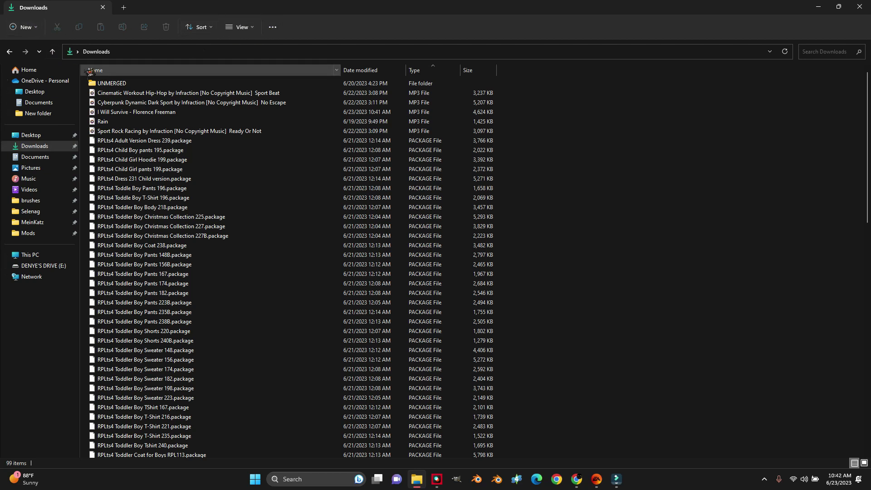
pyautogui.click(141, 70)
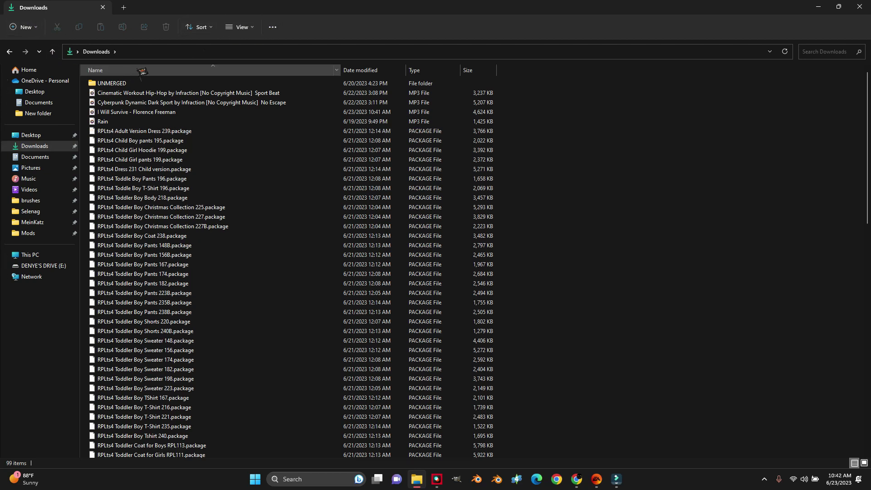
pyautogui.click(371, 70)
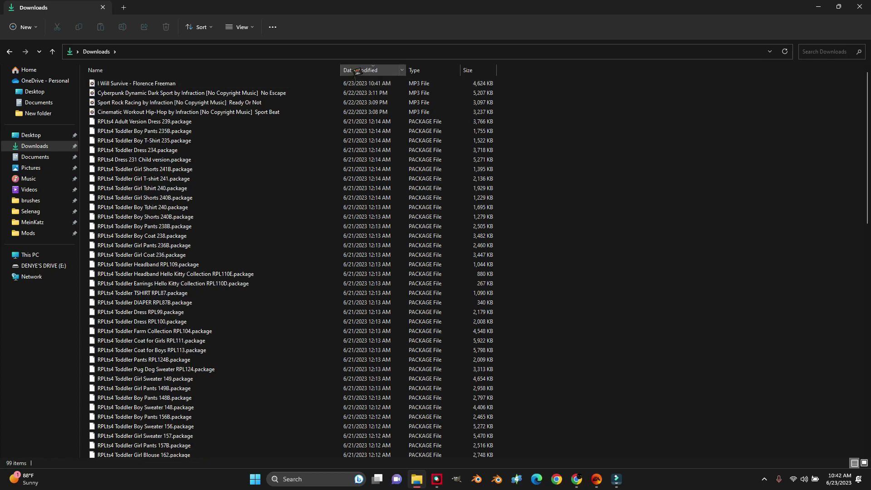
pyautogui.click(137, 85)
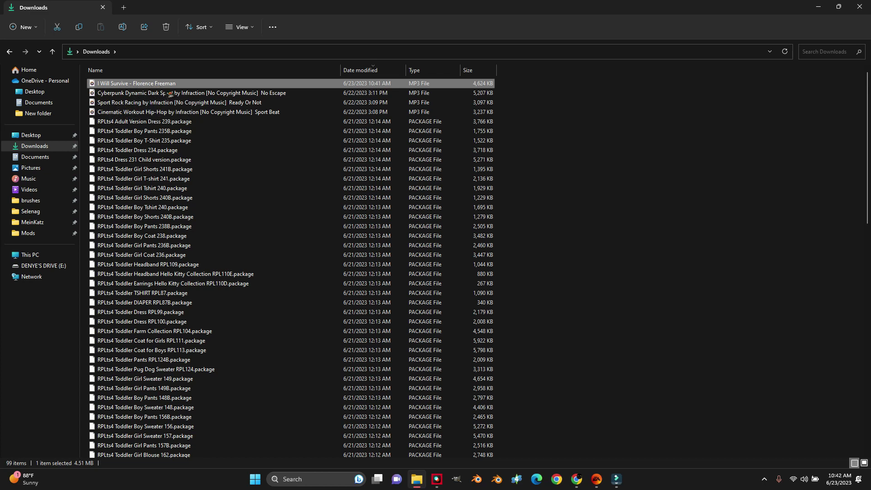
pyautogui.rightClick(153, 87)
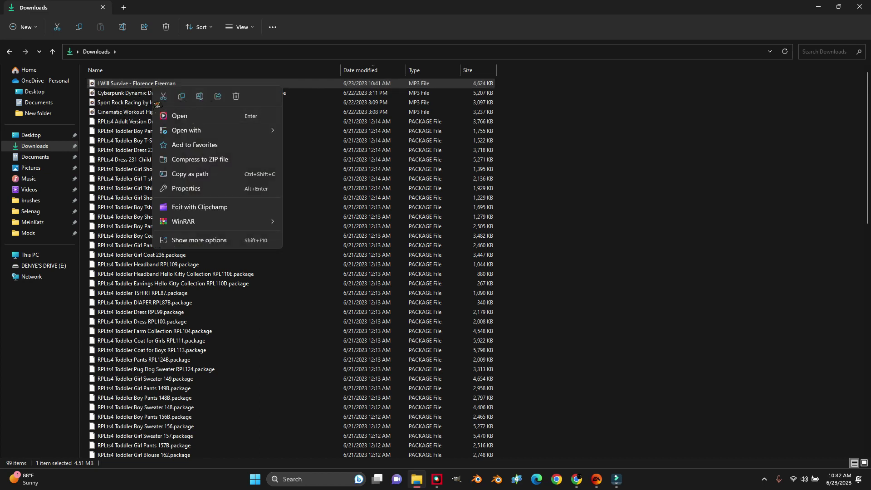
pyautogui.click(45, 103)
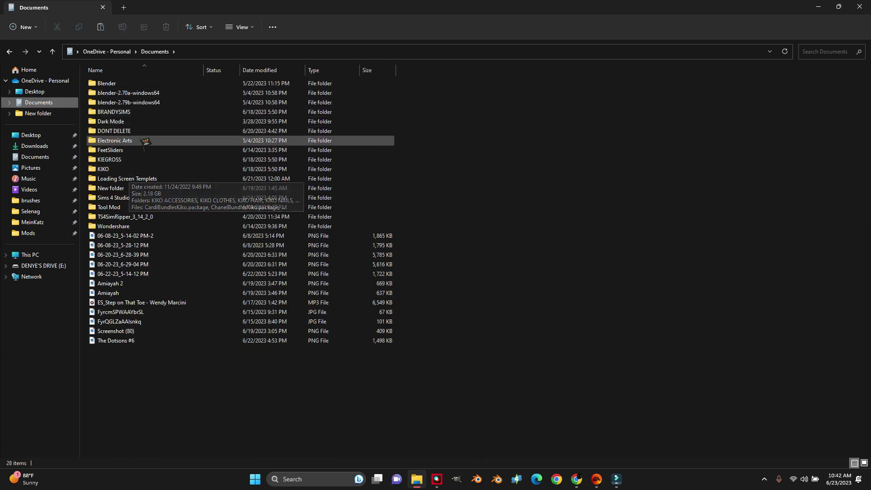
# Step: Navigate through Electronic Arts and The Sims 4 into the Custom Music folder
pyautogui.click(145, 141)
pyautogui.doubleClick(145, 140)
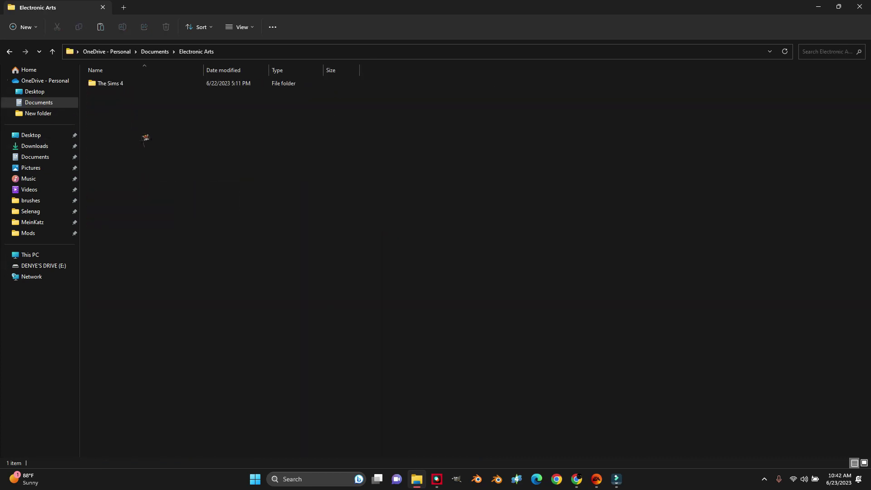
pyautogui.doubleClick(136, 85)
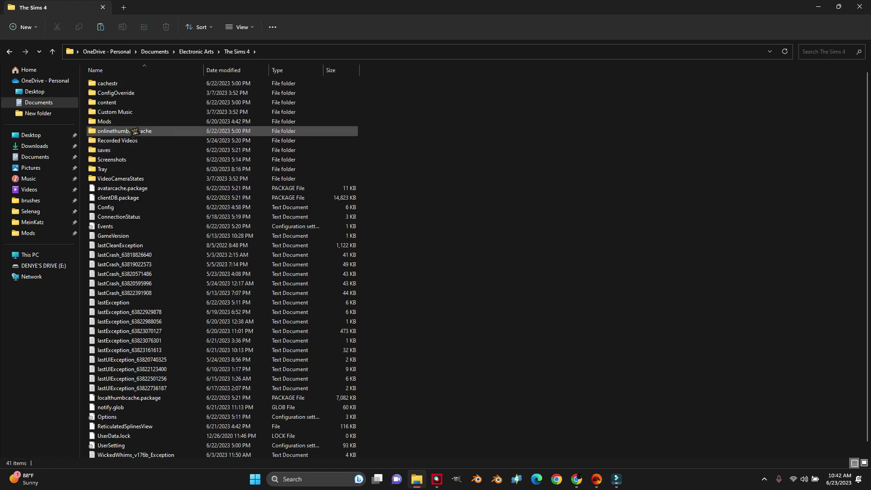
pyautogui.click(138, 114)
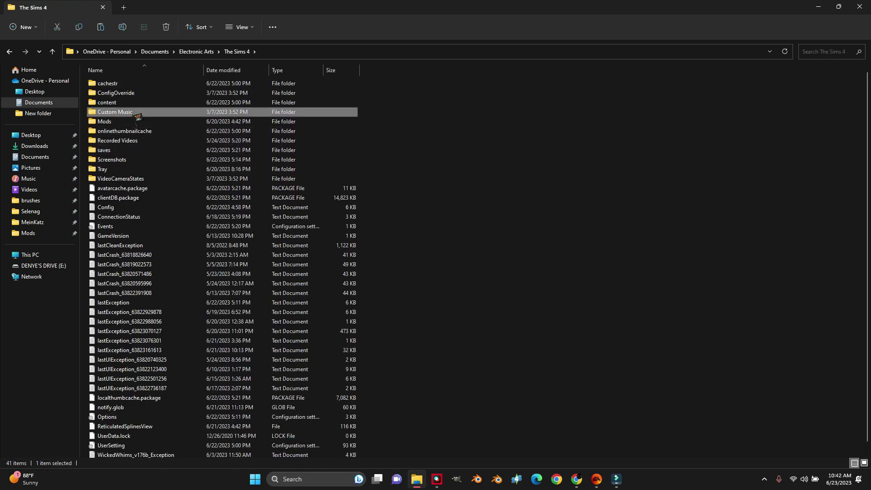
pyautogui.doubleClick(137, 113)
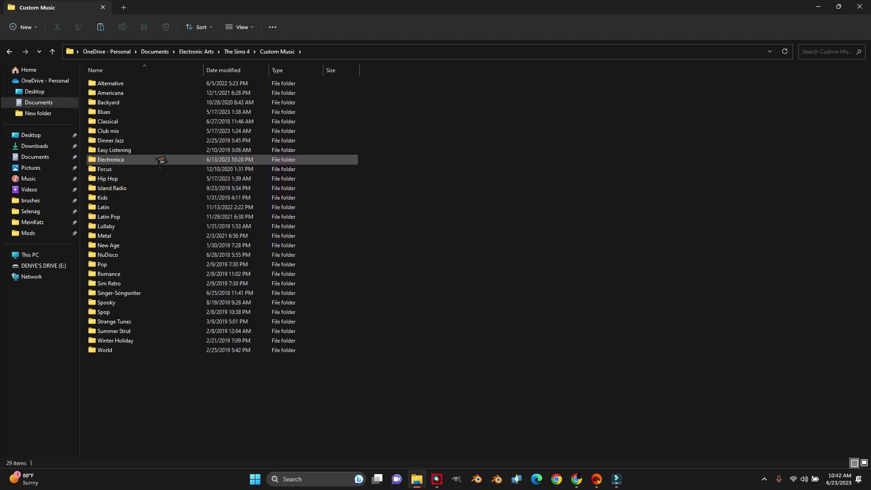
# Step: Check the Hip Hop folder with the Name column widened to read full song titles
pyautogui.doubleClick(155, 181)
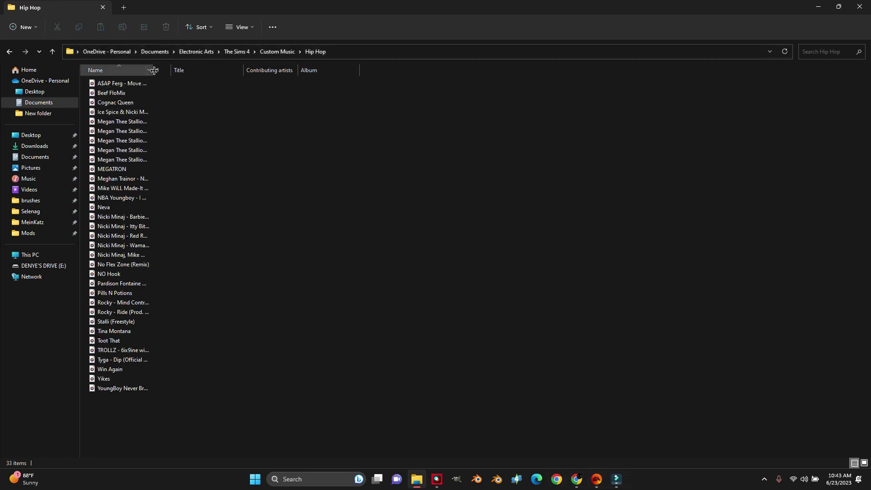
pyautogui.moveTo(154, 71); pyautogui.dragTo(351, 69)
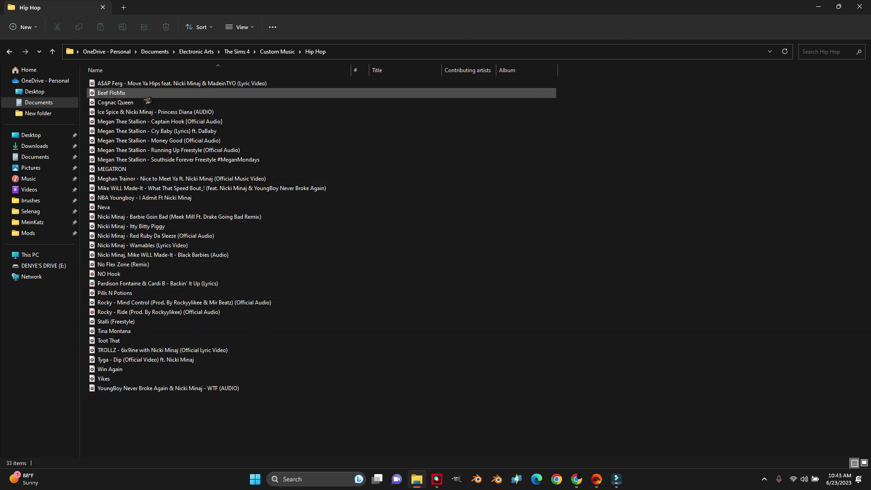
pyautogui.click(9, 51)
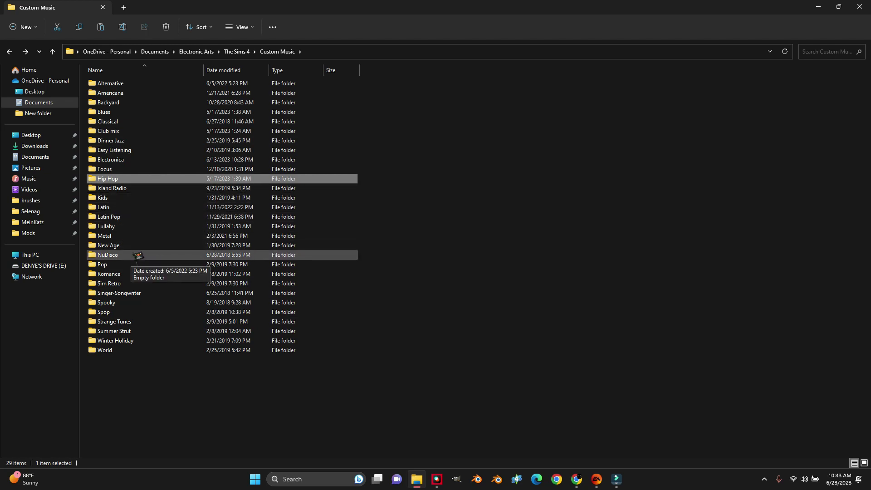
# Step: Check Blues, then open Electronica and widen the Name column to show the I Will Survive file
pyautogui.doubleClick(129, 112)
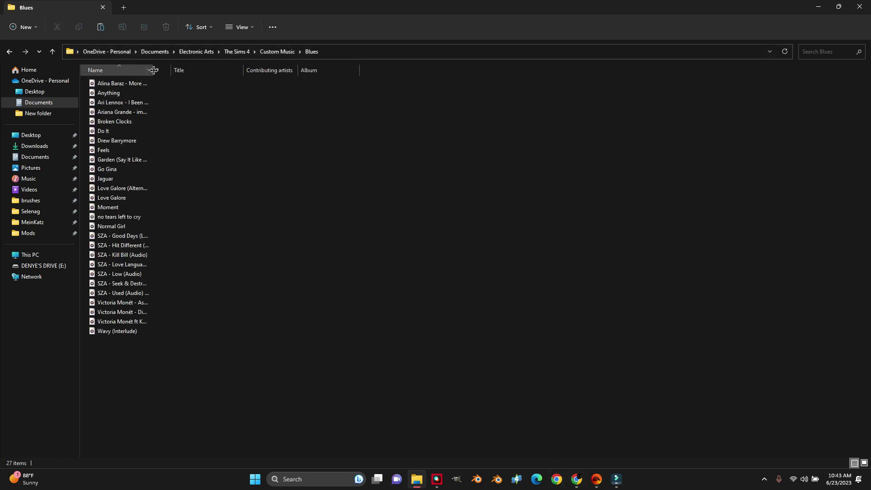
pyautogui.moveTo(153, 69); pyautogui.dragTo(262, 67)
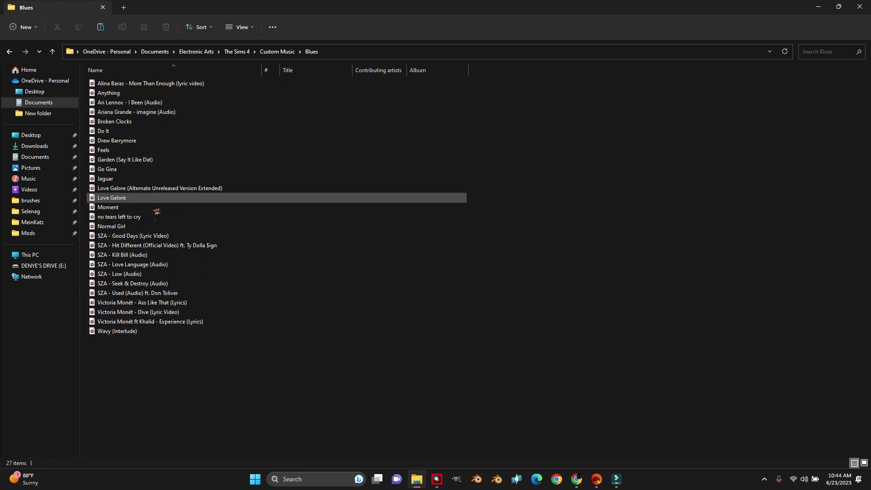
pyautogui.click(9, 51)
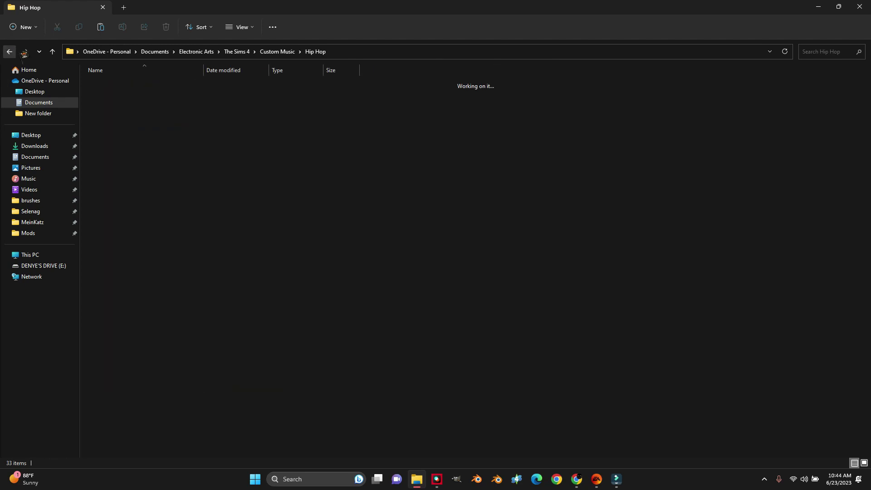
pyautogui.doubleClick(149, 161)
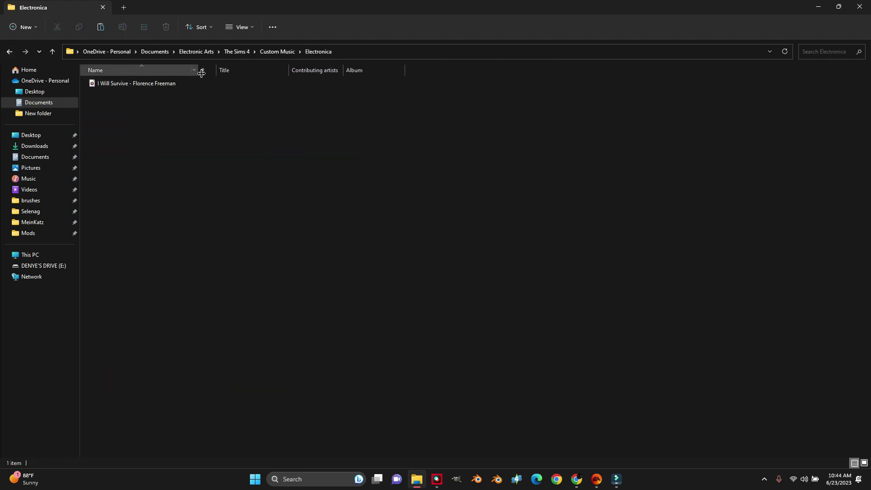
pyautogui.moveTo(159, 71); pyautogui.dragTo(197, 80)
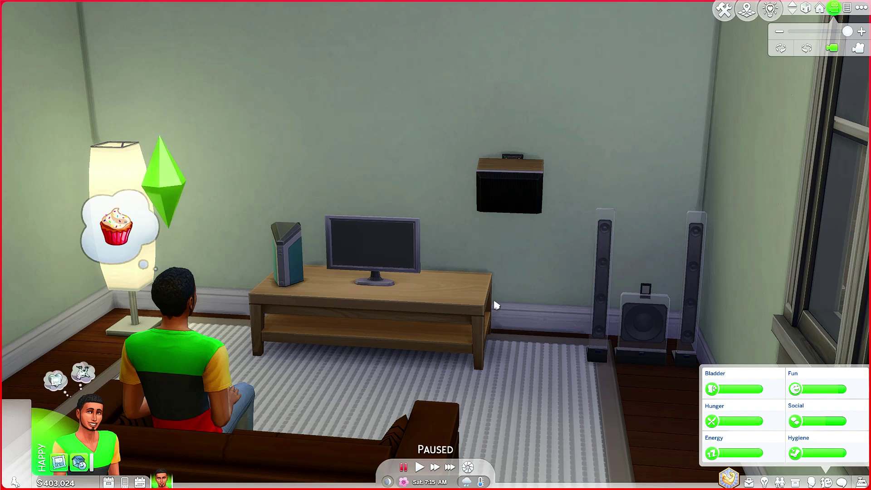
# Step: Tune the stereo to Electronica via Listen To > More Choices, then unpause the game
pyautogui.click(629, 332)
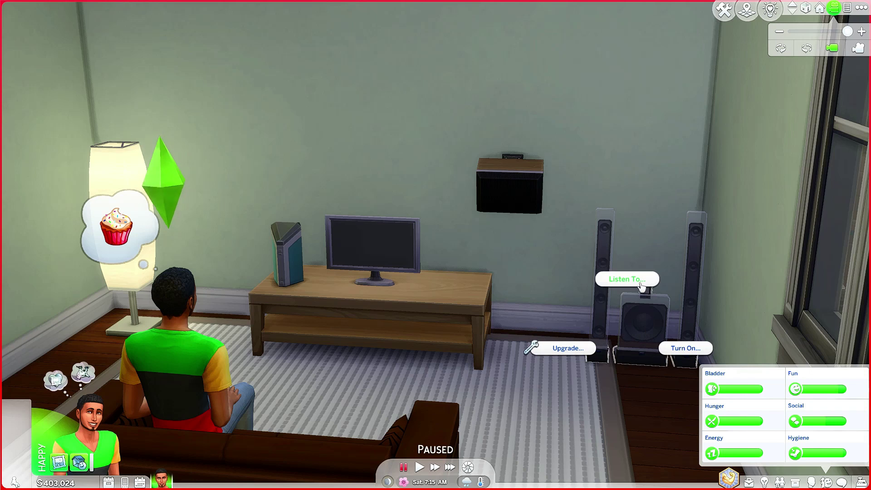
pyautogui.click(627, 278)
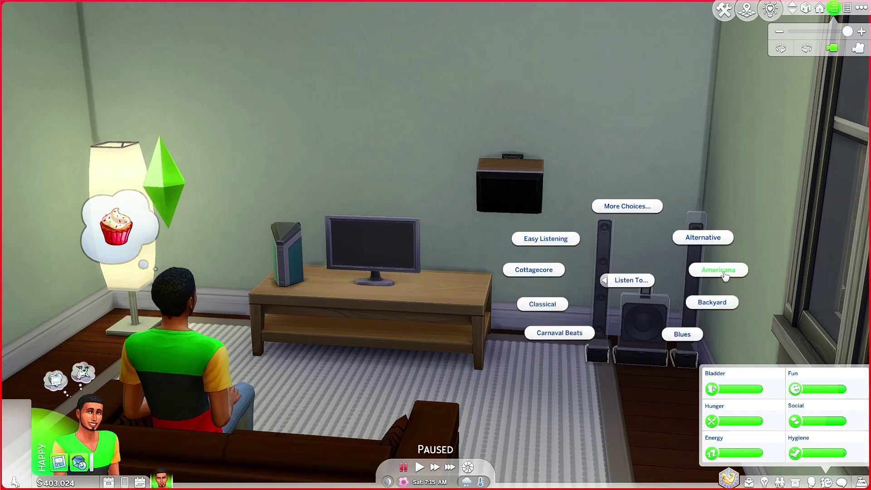
pyautogui.click(642, 221)
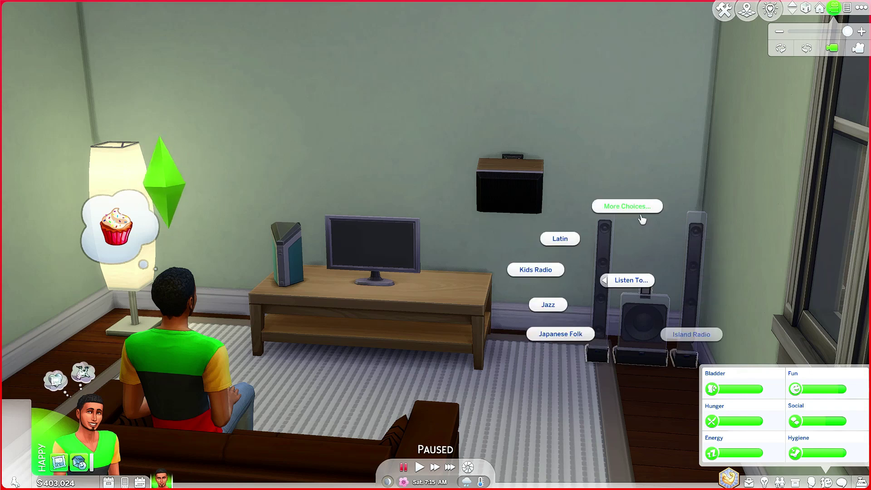
pyautogui.click(718, 239)
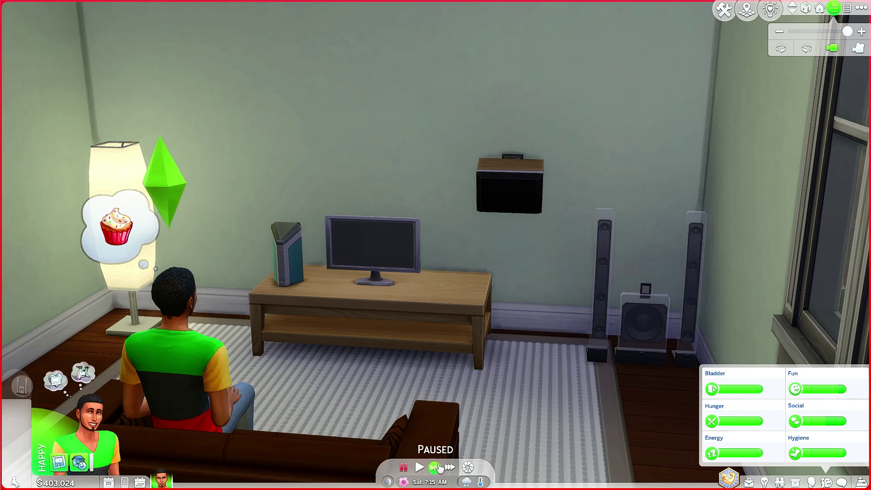
pyautogui.click(420, 467)
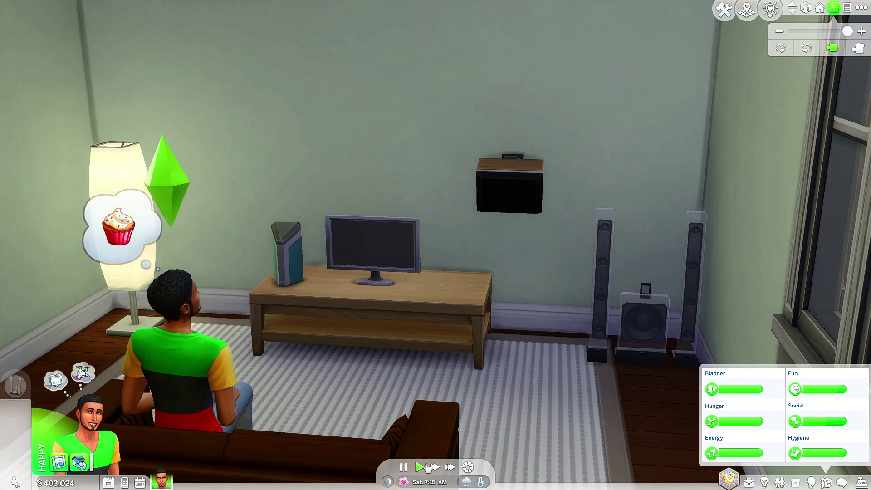
pyautogui.click(449, 467)
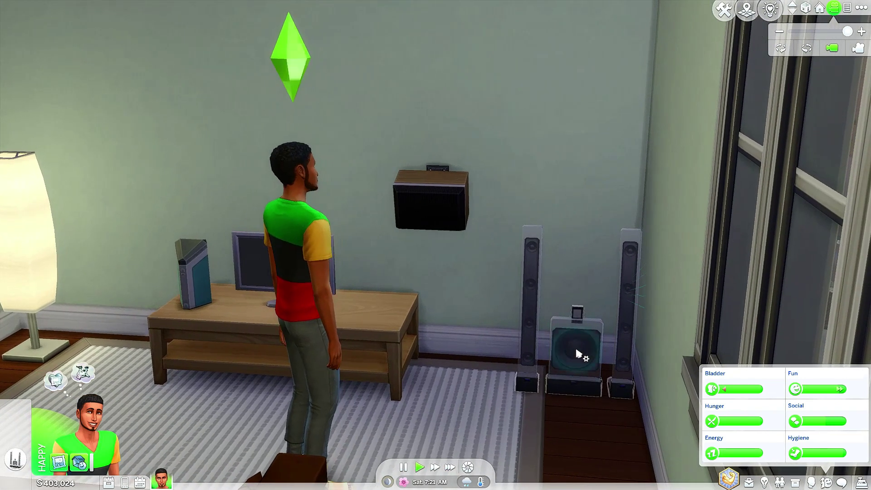
# Step: Set the stereo volume to High
pyautogui.click(577, 353)
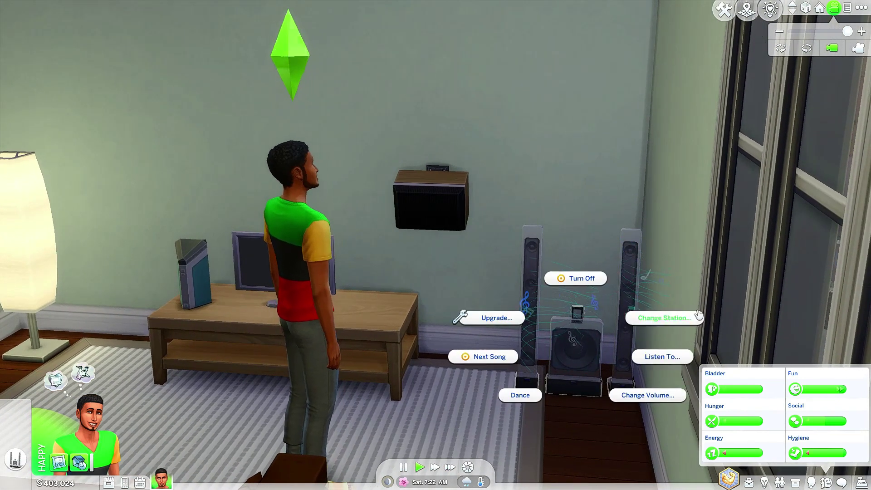
pyautogui.click(680, 397)
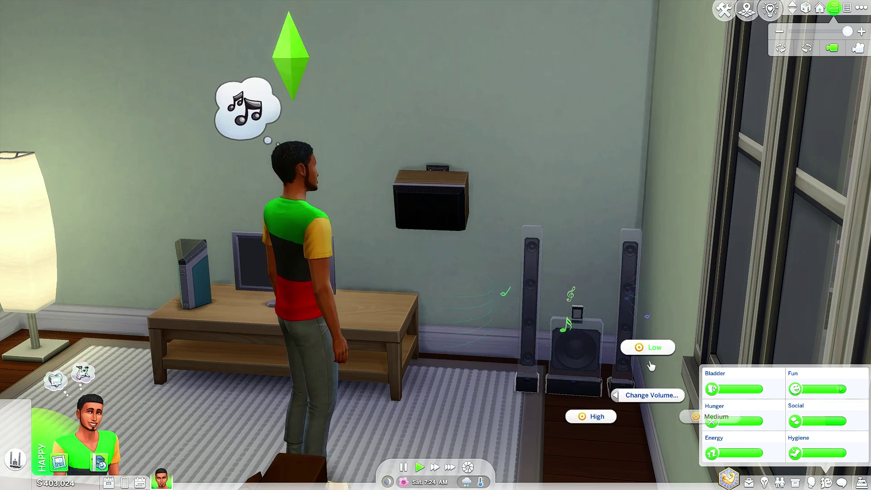
pyautogui.click(594, 410)
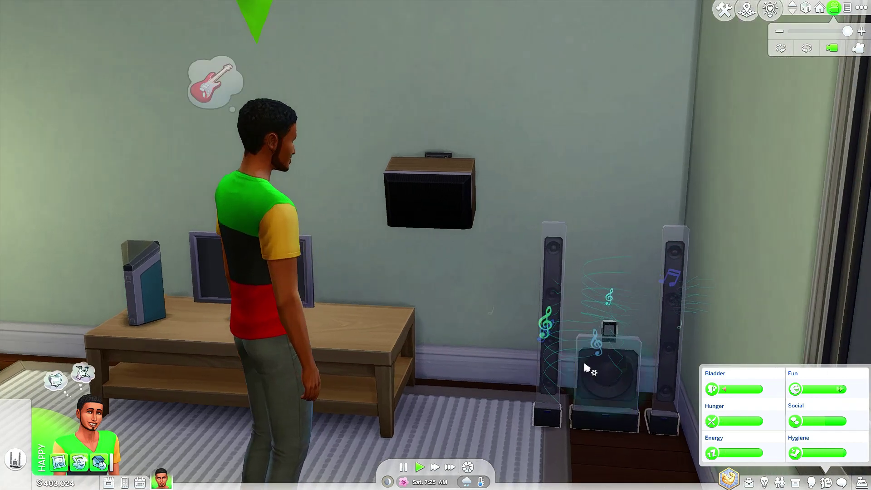
# Step: Skip the stereo ahead two songs with Next Song
pyautogui.click(603, 375)
pyautogui.click(517, 378)
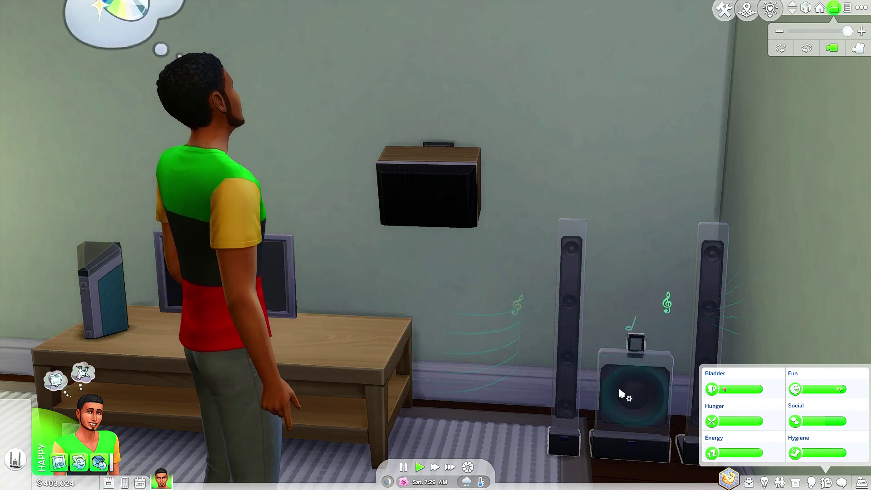
pyautogui.click(620, 390)
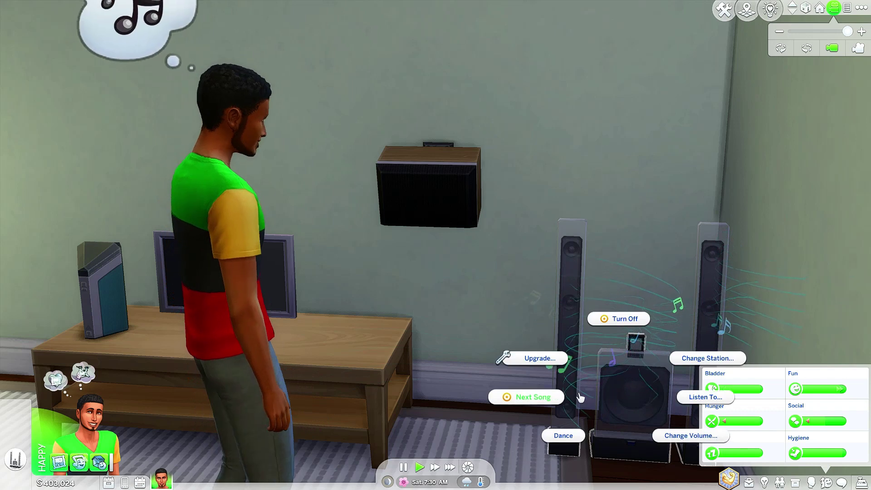
pyautogui.click(549, 395)
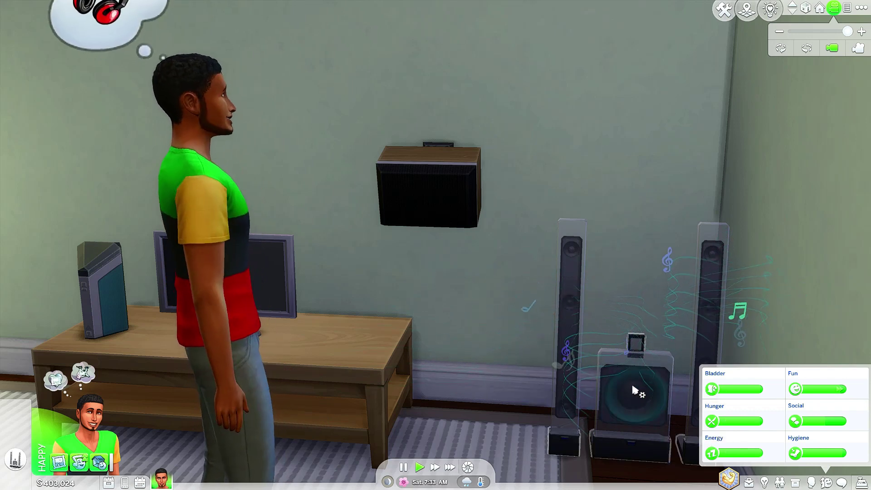
# Step: Repeatedly choose Next Song from the stereo's menu to advance through more tracks
pyautogui.click(630, 385)
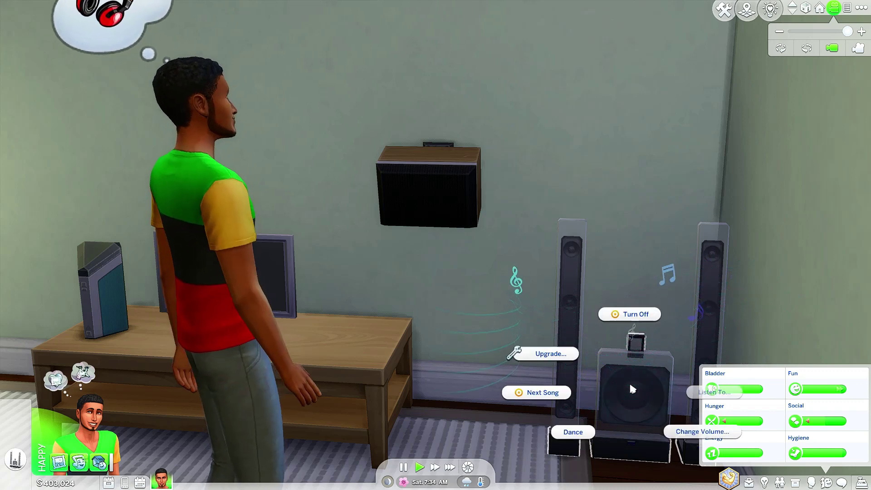
pyautogui.click(601, 383)
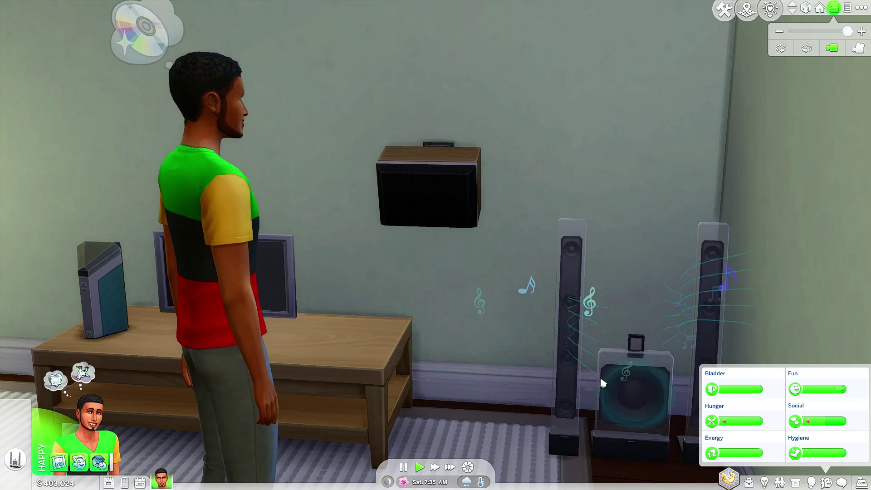
pyautogui.click(626, 377)
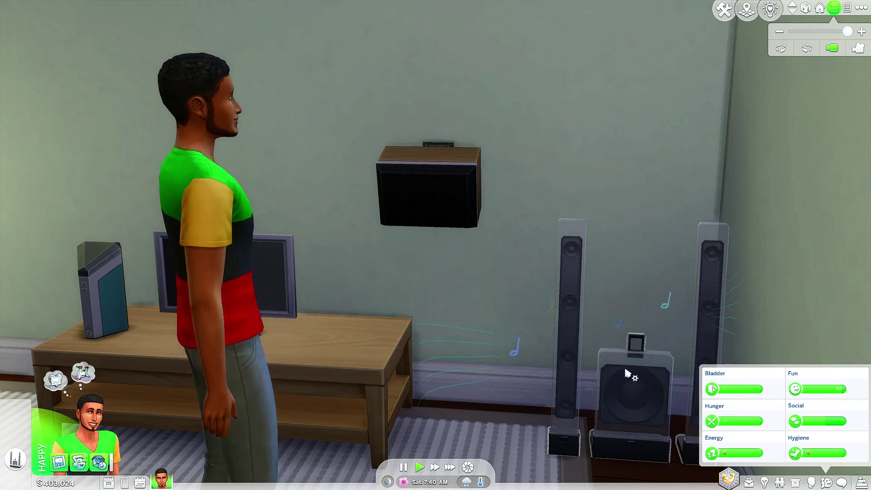
pyautogui.click(626, 372)
pyautogui.click(533, 377)
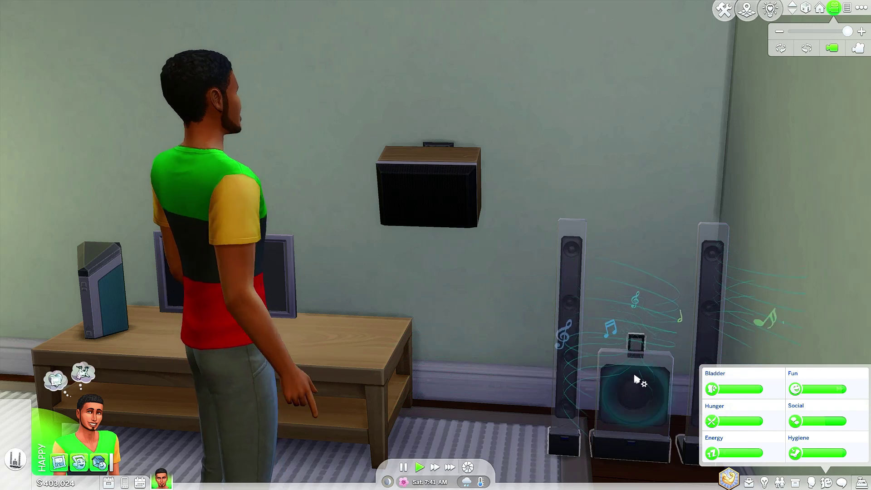
pyautogui.click(628, 370)
pyautogui.click(539, 383)
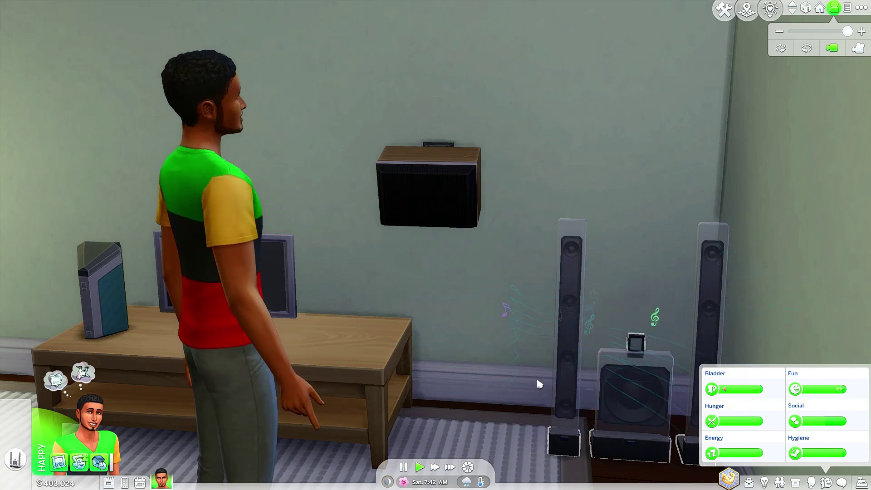
pyautogui.click(614, 373)
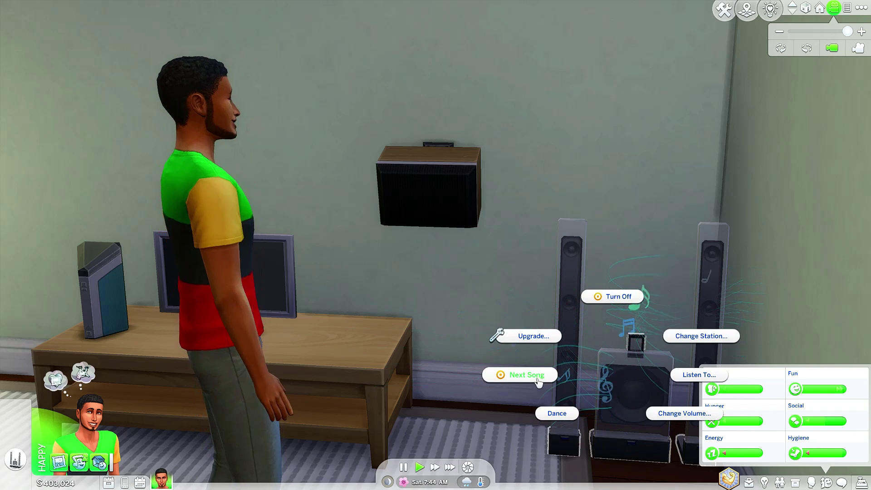
pyautogui.click(535, 379)
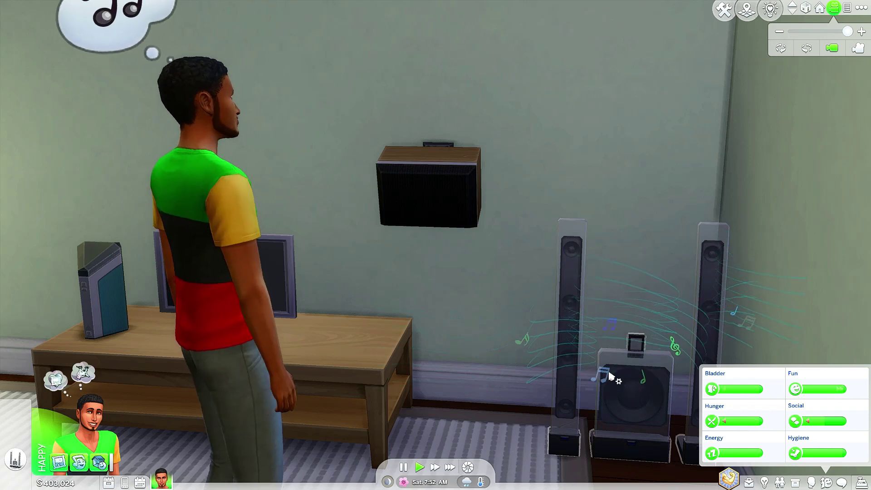
# Step: Pause the game with the stereo still playing, then zoom out over the room
pyautogui.press('d')
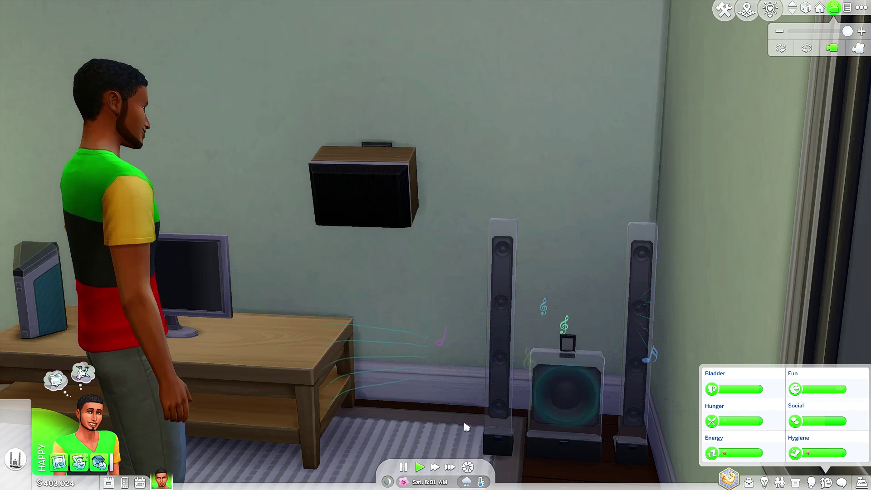
pyautogui.click(403, 468)
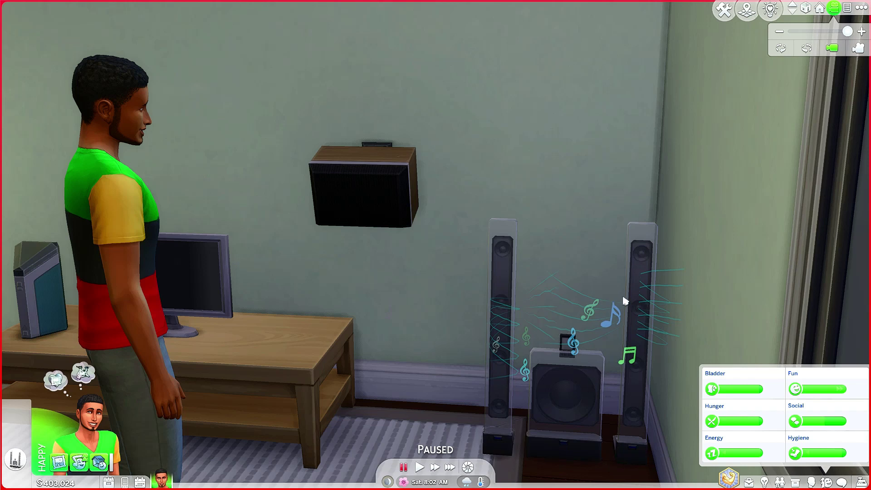
pyautogui.scroll(-5, 625, 301)
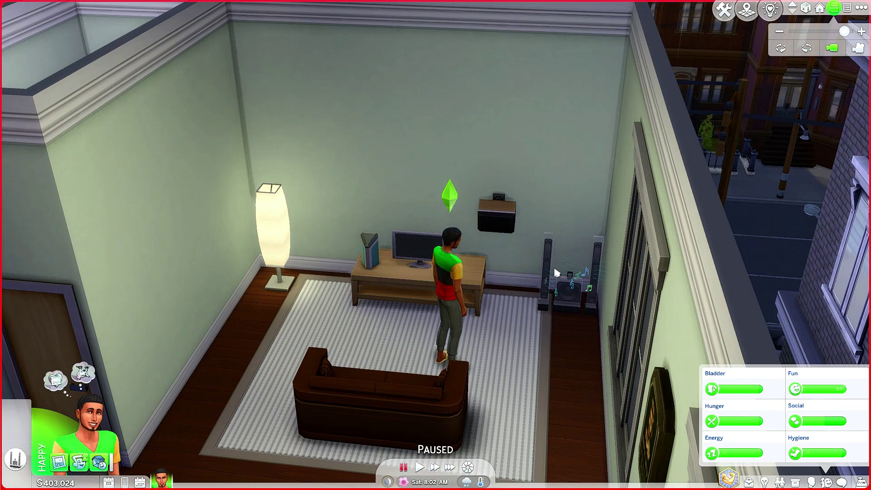